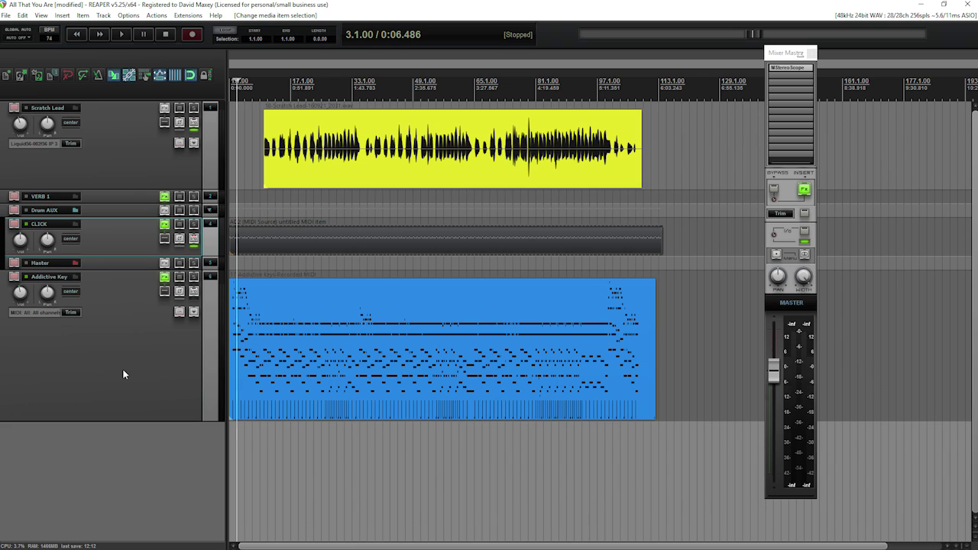
# Select the Addictive Key track and inspect its Addictive Keys piano instrument, then close it
pyautogui.click(130, 159)
pyautogui.click(119, 237)
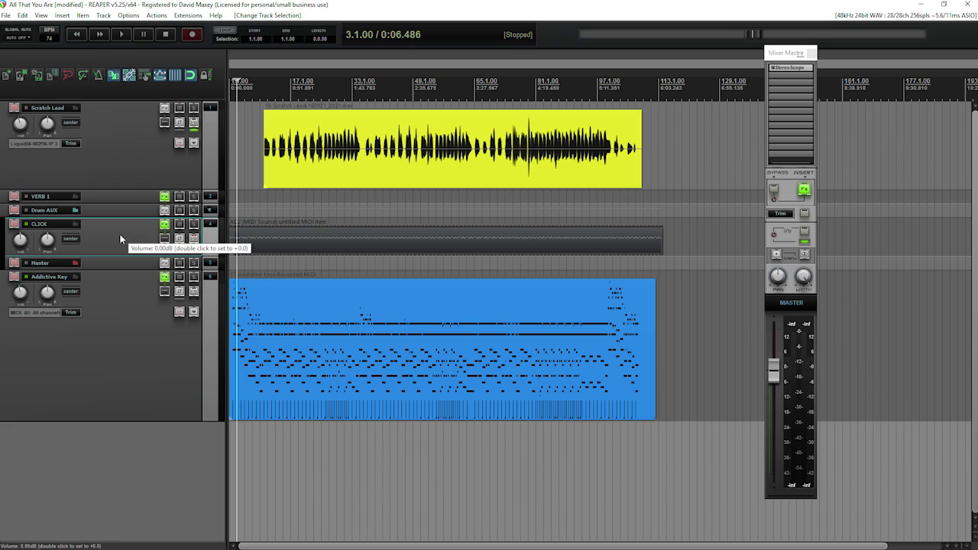
pyautogui.click(122, 321)
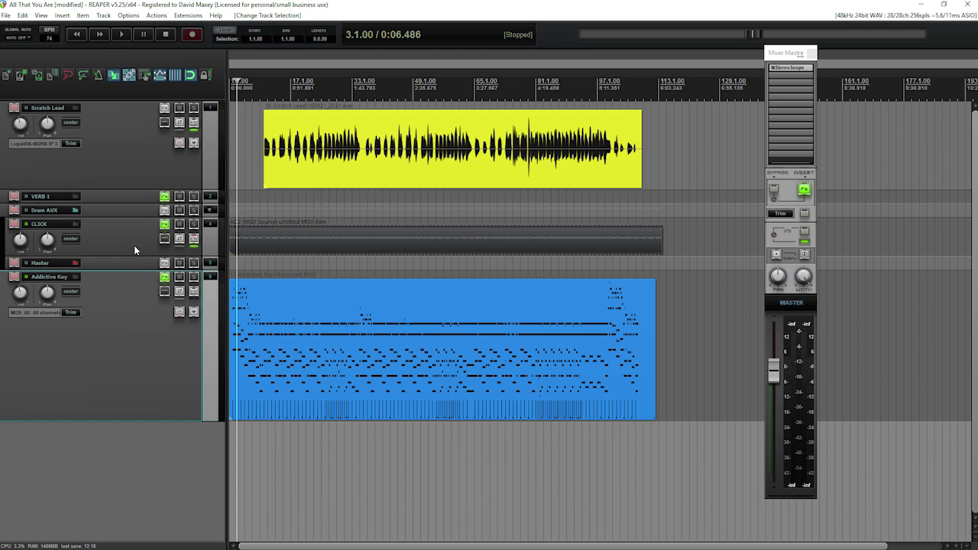
pyautogui.rightClick(165, 279)
pyautogui.click(183, 327)
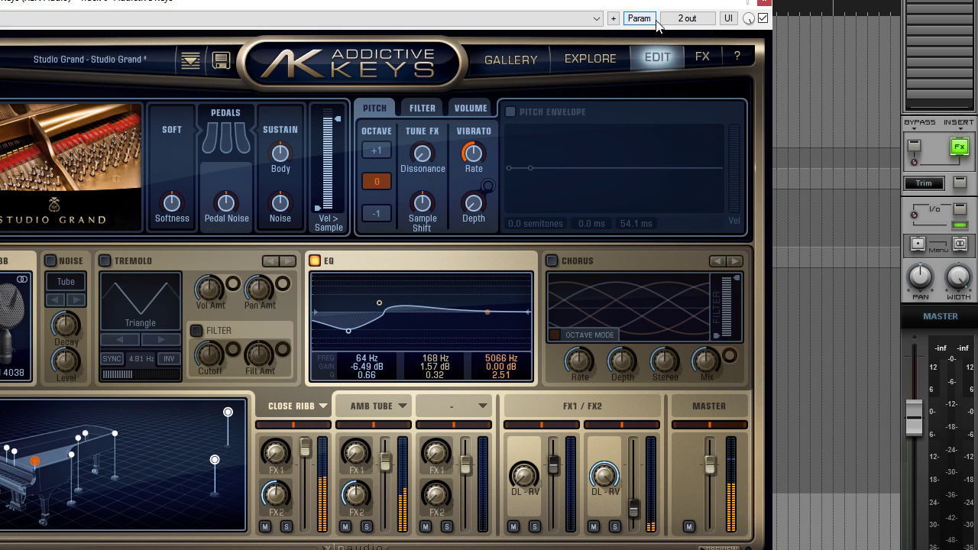
pyautogui.click(766, 3)
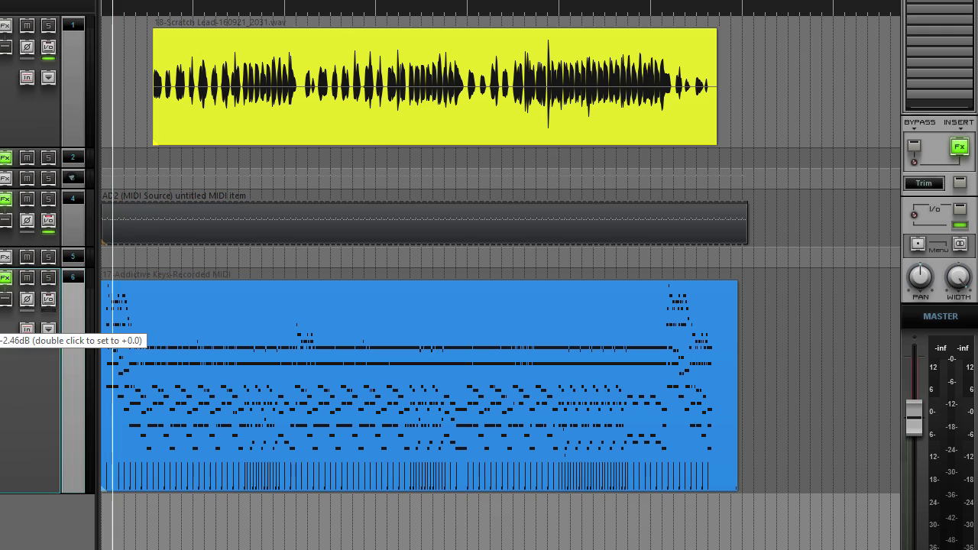
# Play the project from the start against the click and scratch lead, then stop
pyautogui.click(22, 229)
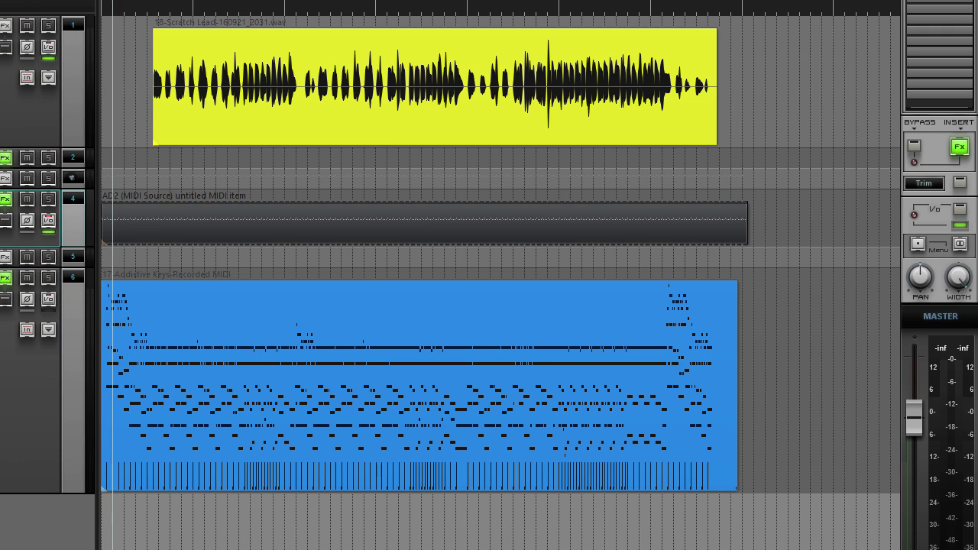
pyautogui.scroll(3, 224, 355)
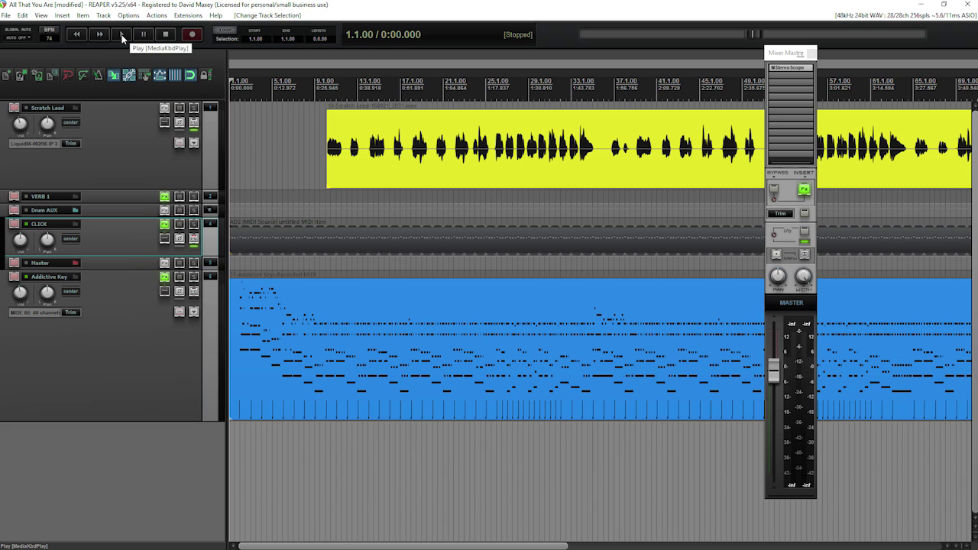
pyautogui.click(124, 36)
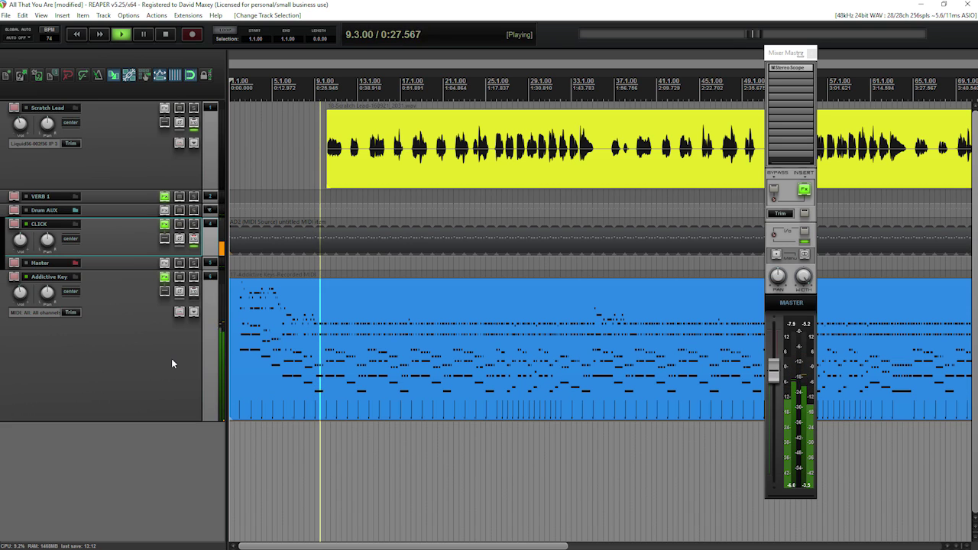
pyautogui.press('space')
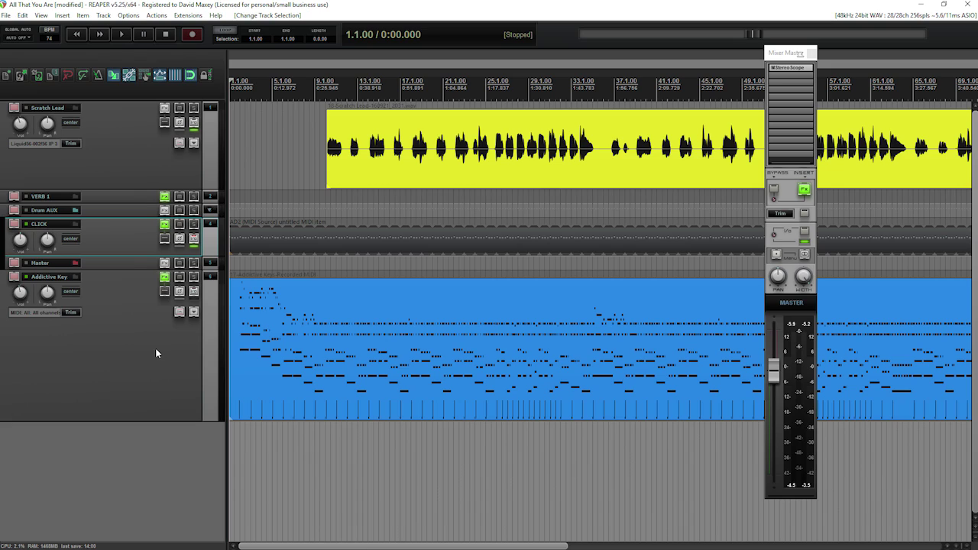
# Pick out the recorded Addictive Keys MIDI item among the scratch lead and click items and open it
pyautogui.click(119, 347)
pyautogui.click(331, 357)
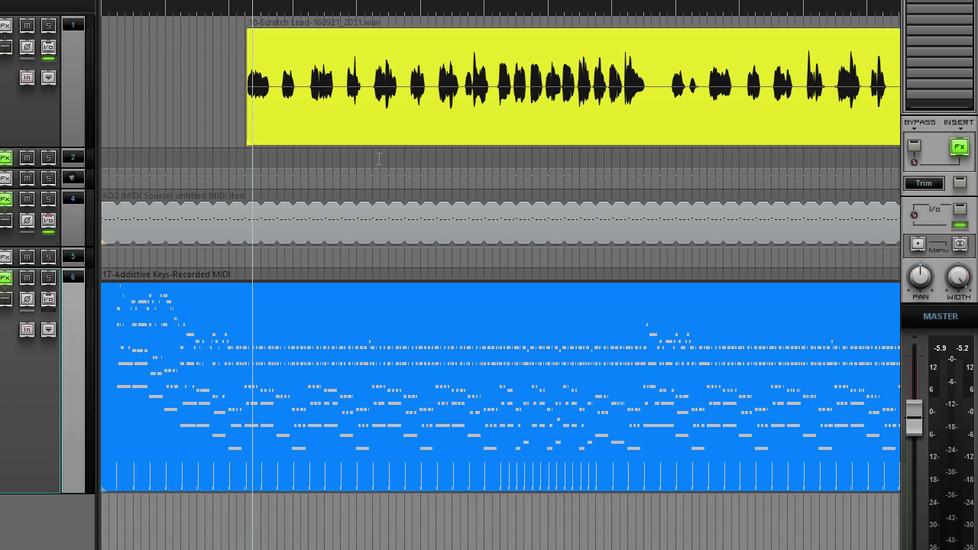
pyautogui.click(376, 118)
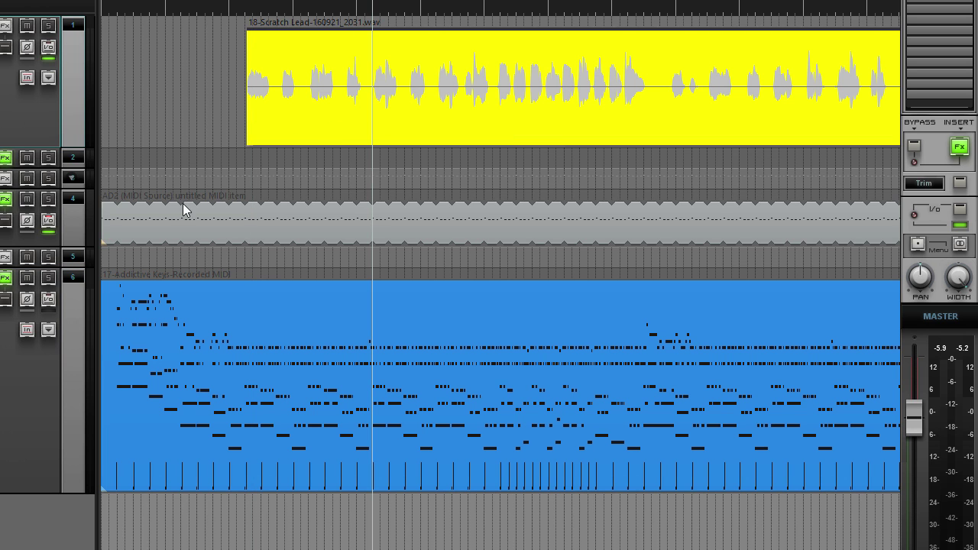
pyautogui.click(157, 227)
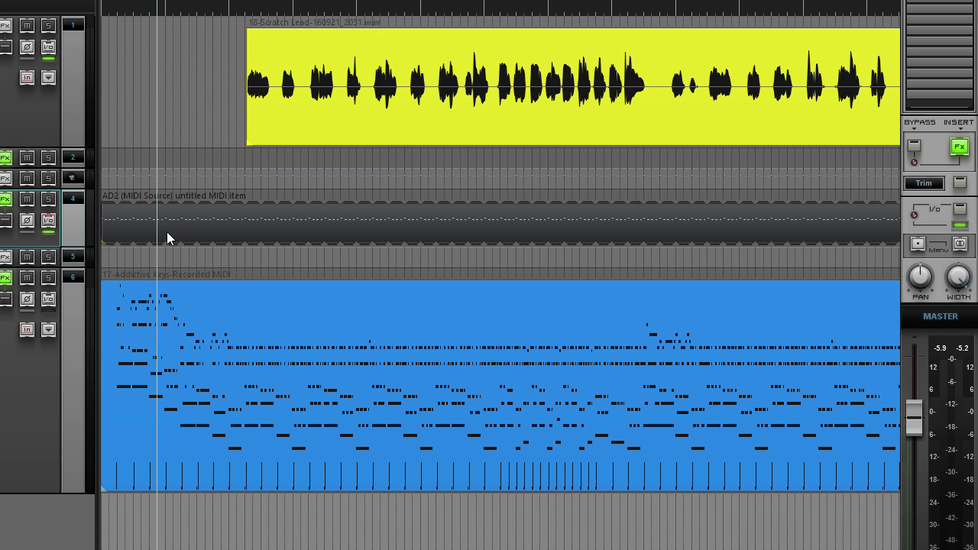
pyautogui.click(167, 321)
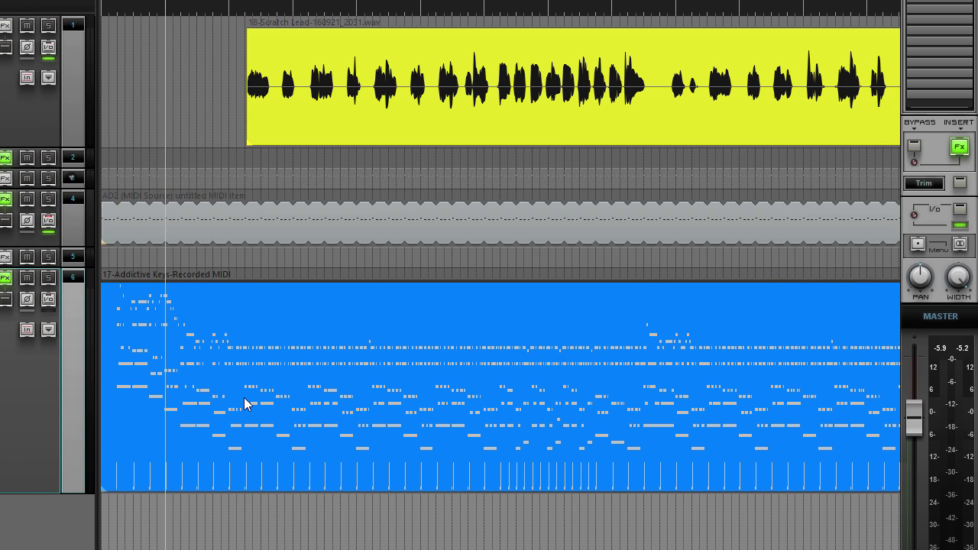
pyautogui.doubleClick(298, 394)
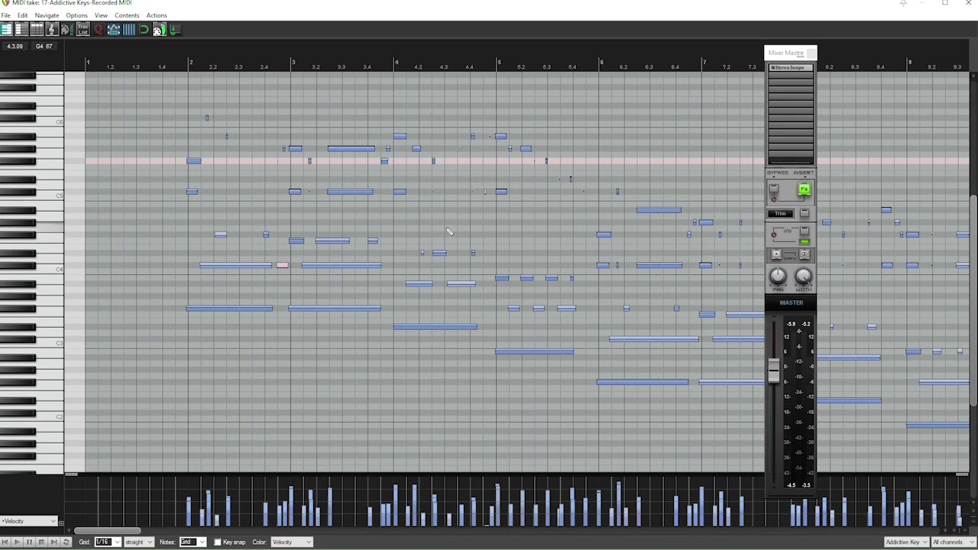
# Bring the piano roll back to the song start and audition a single piano note
pyautogui.hscroll(3, 318, 171)
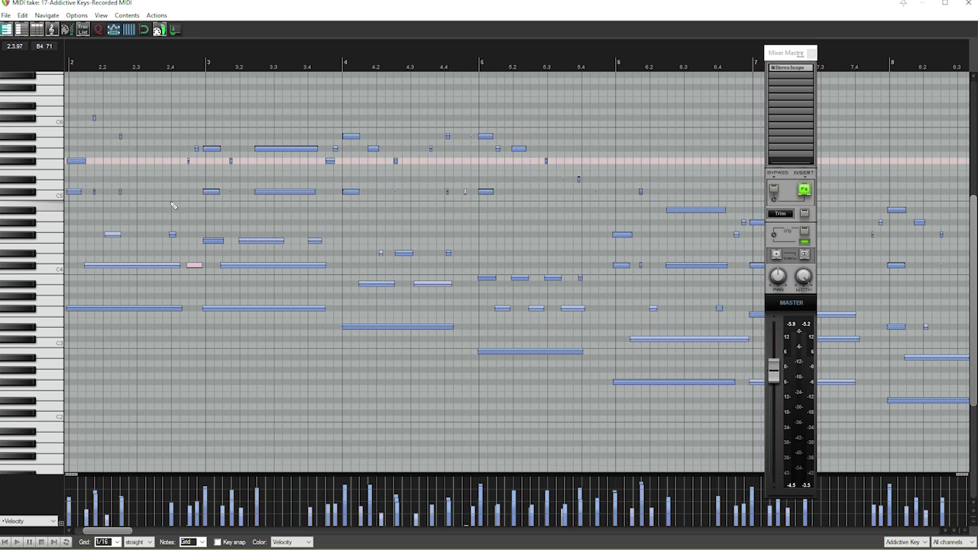
pyautogui.scroll(2, 170, 245)
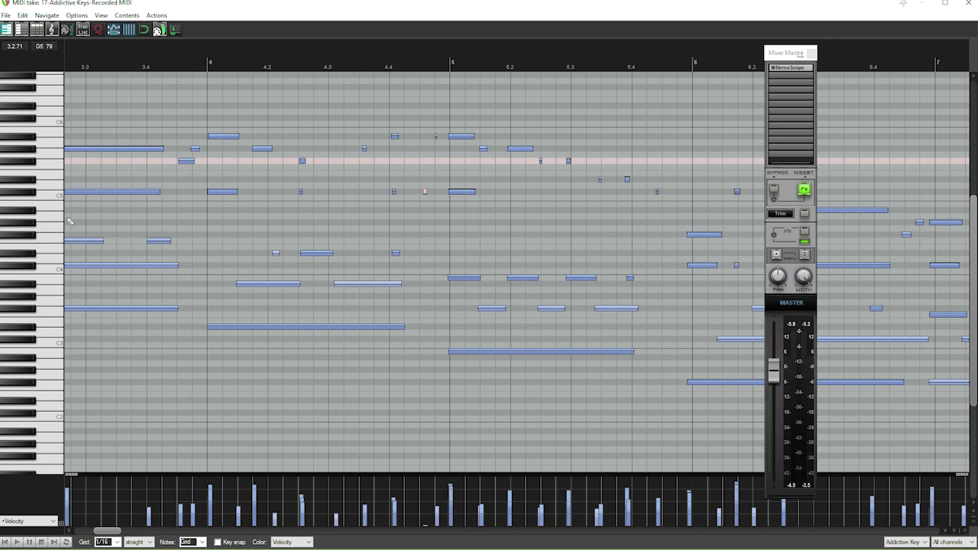
pyautogui.click(6, 542)
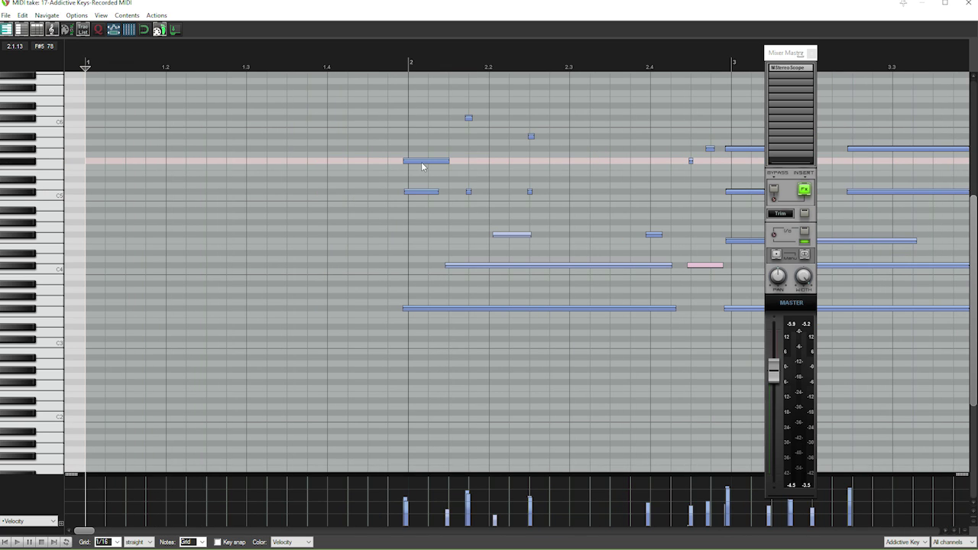
pyautogui.click(47, 176)
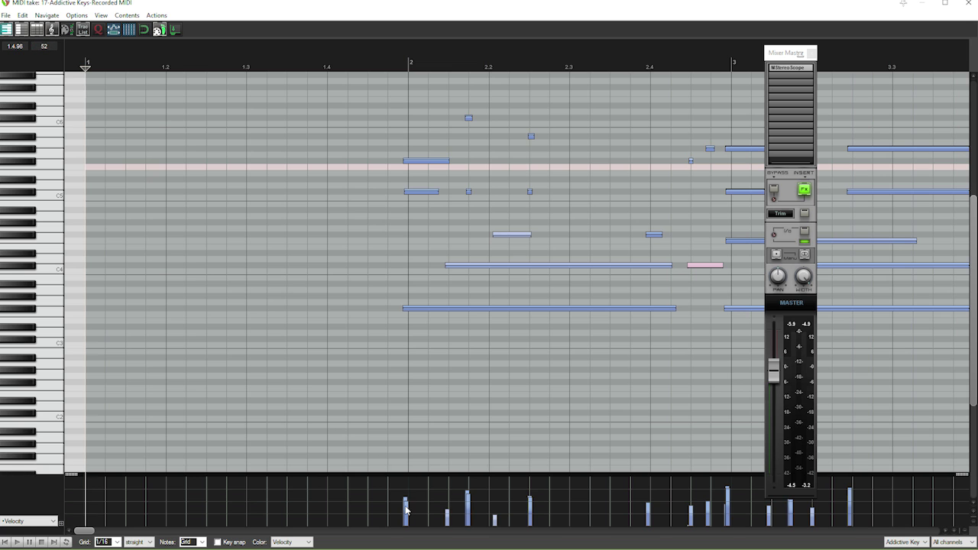
# Scroll through the piano roll to review the recorded notes beginning at bar 2
pyautogui.scroll(-6, 467, 500)
pyautogui.scroll(-4, 562, 487)
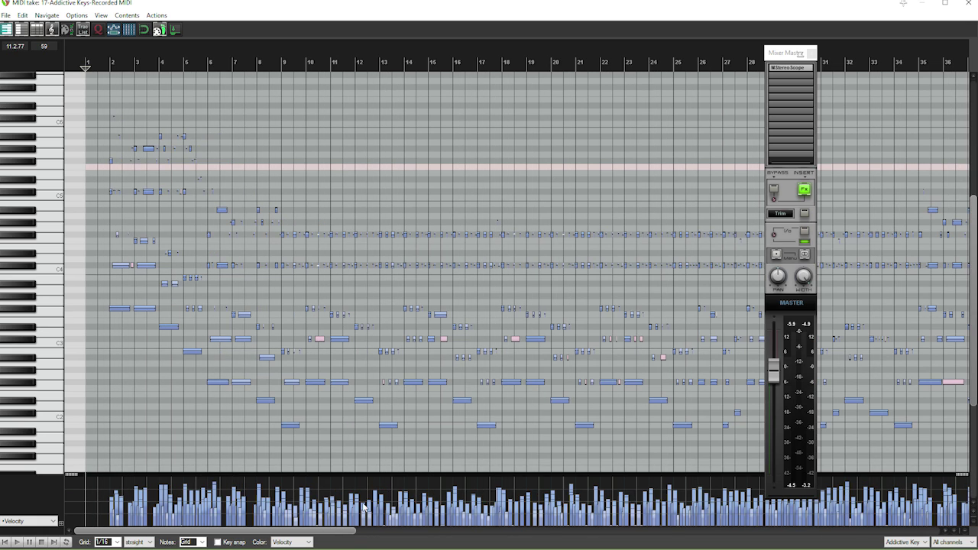
pyautogui.scroll(-2, 474, 505)
pyautogui.scroll(-3, 665, 501)
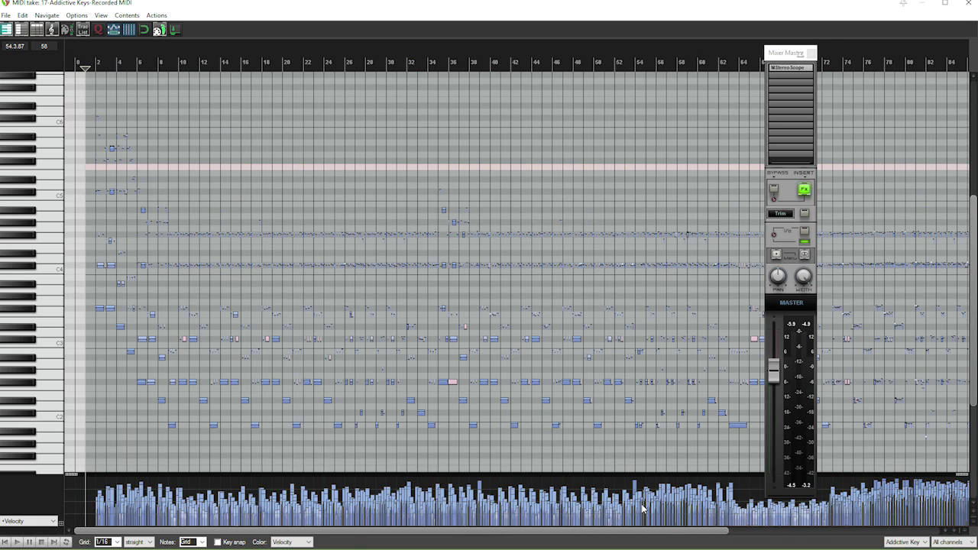
pyautogui.scroll(-2, 643, 509)
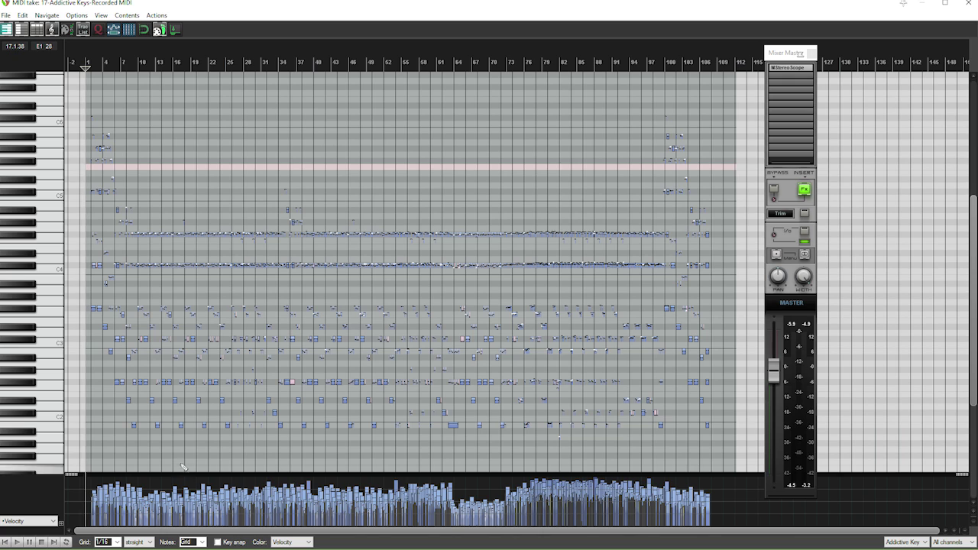
pyautogui.scroll(3, 175, 378)
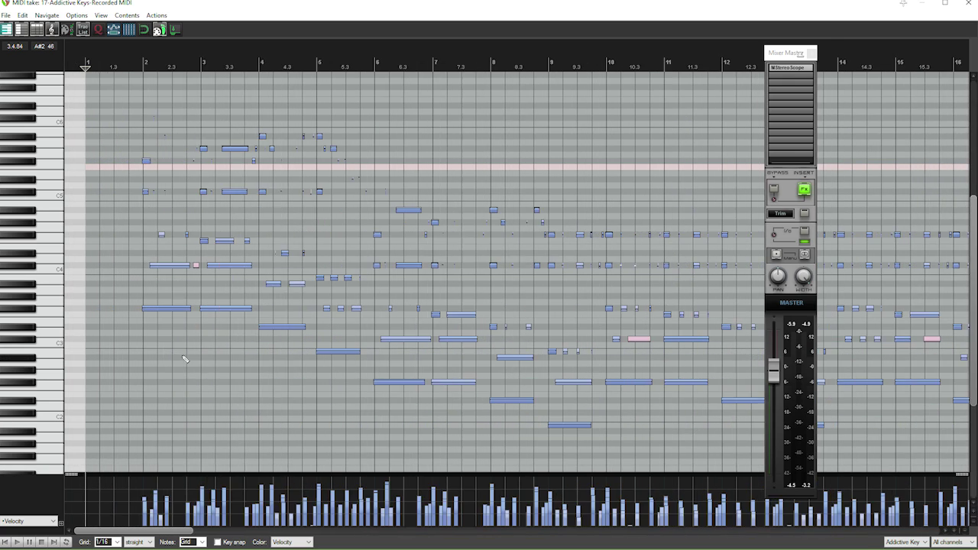
pyautogui.scroll(3, 185, 360)
pyautogui.scroll(2, 328, 357)
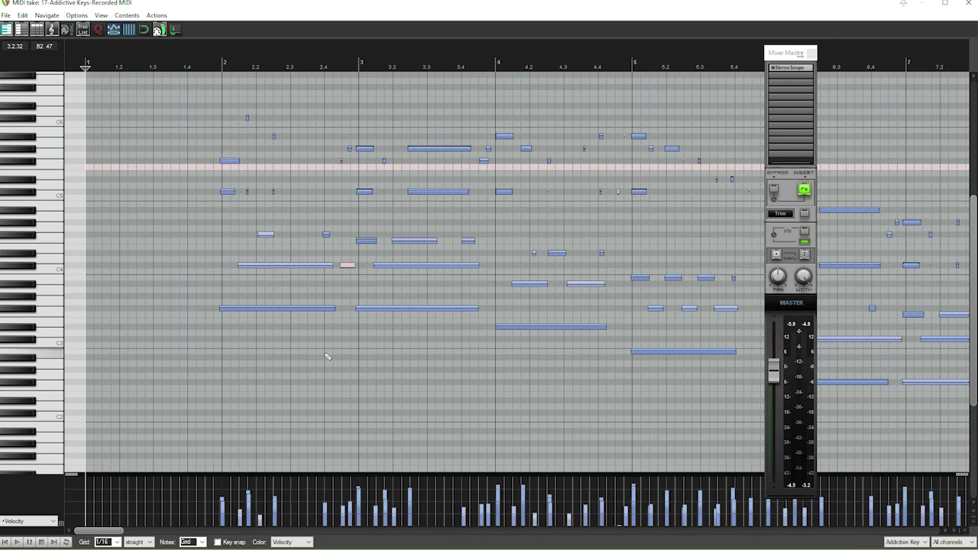
pyautogui.scroll(1, 330, 348)
pyautogui.scroll(1, 356, 345)
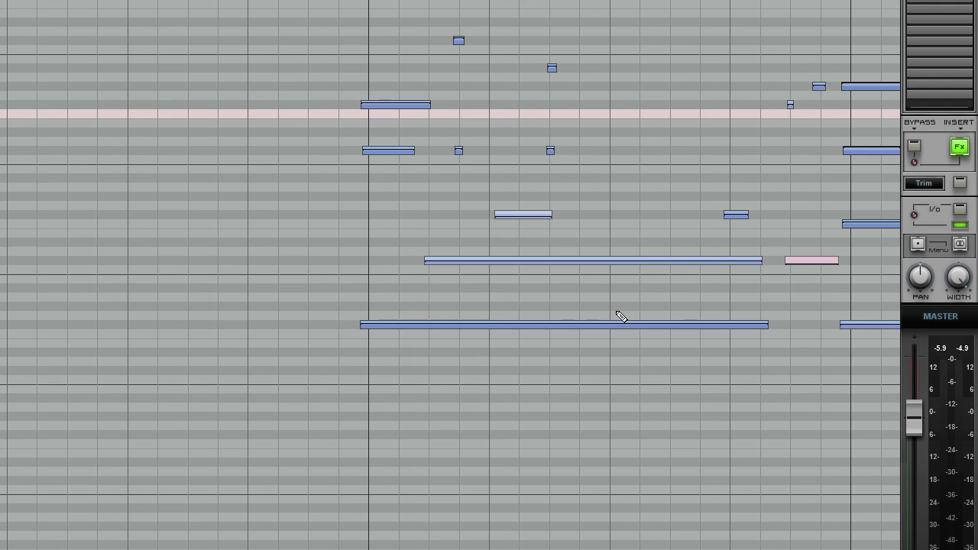
pyautogui.scroll(-1, 621, 317)
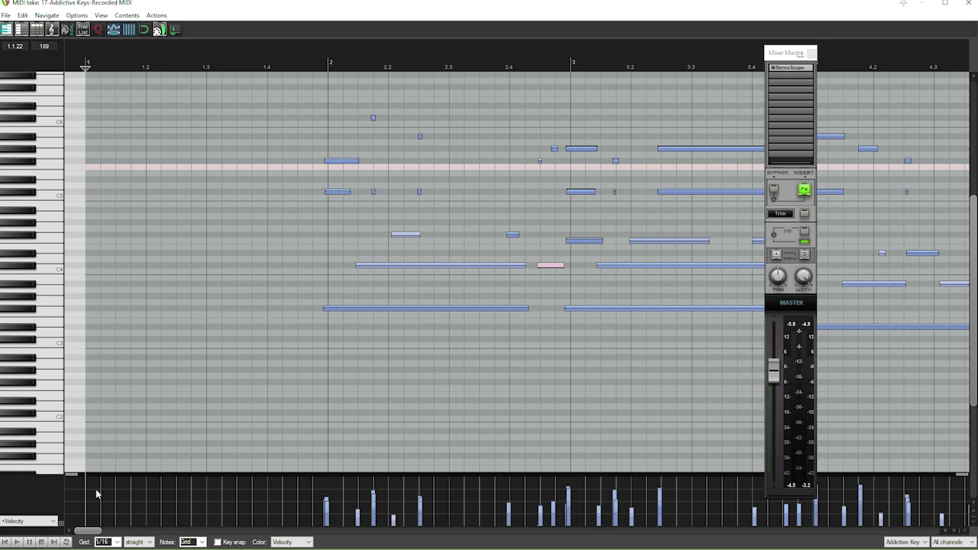
pyautogui.click(117, 542)
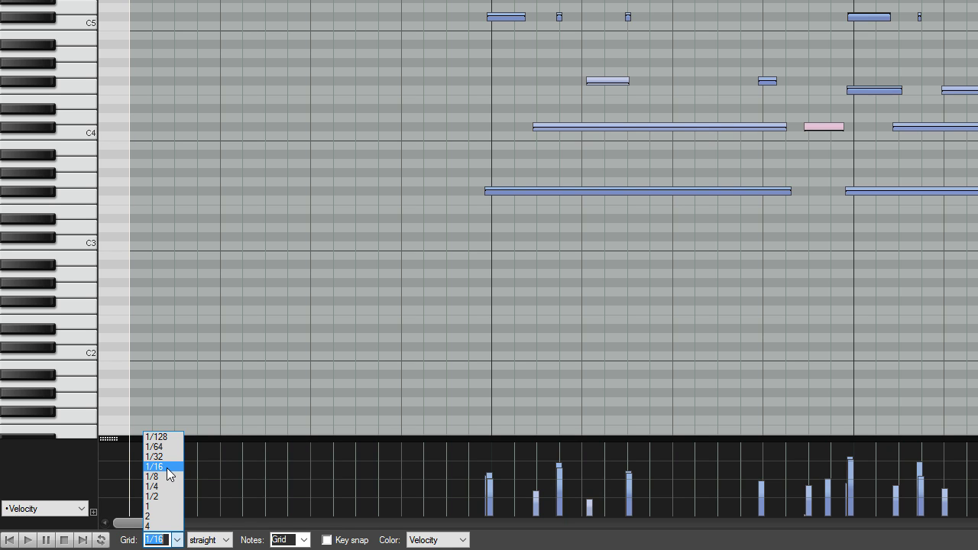
pyautogui.press('Escape')
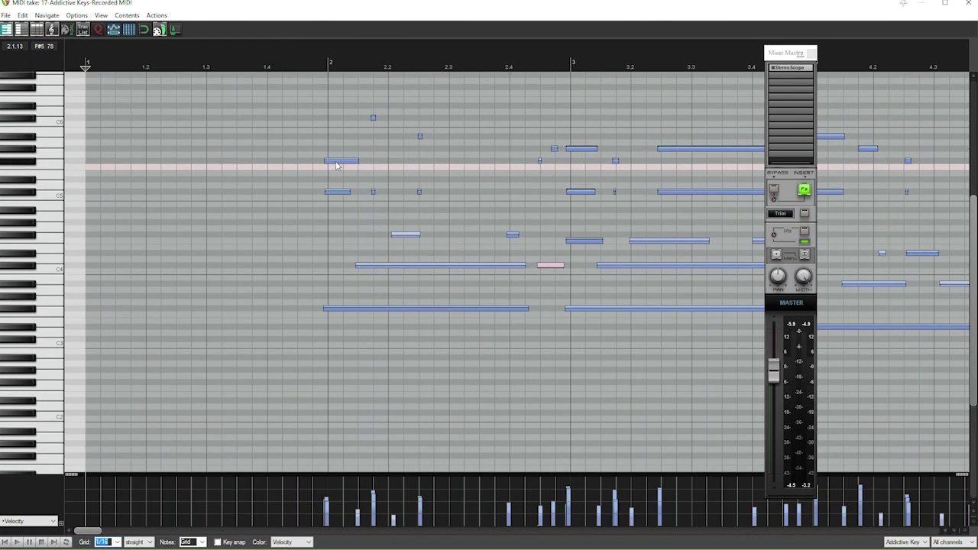
# Select all notes in the Addictive Keys take with Ctrl+A and zoom out to confirm
pyautogui.click(336, 162)
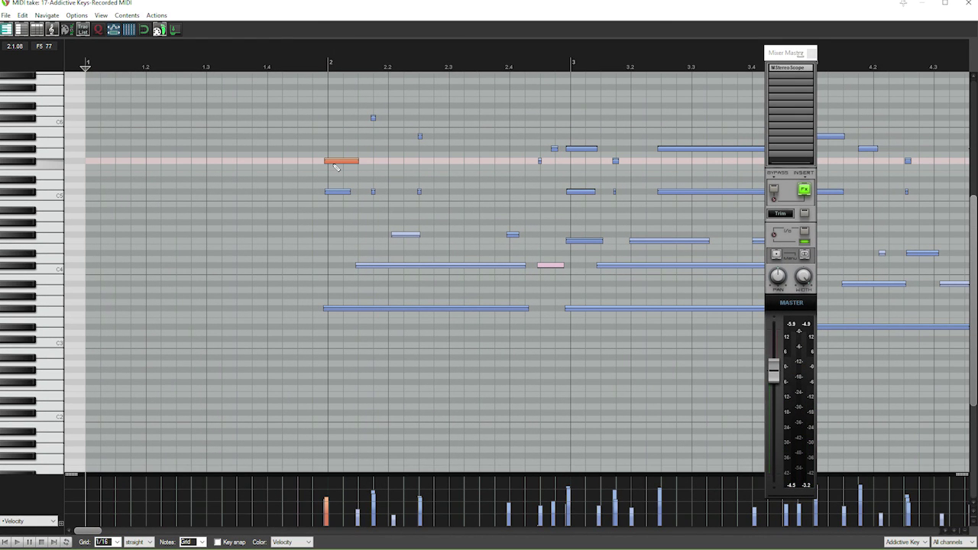
pyautogui.hotkey('ctrl', 'a')
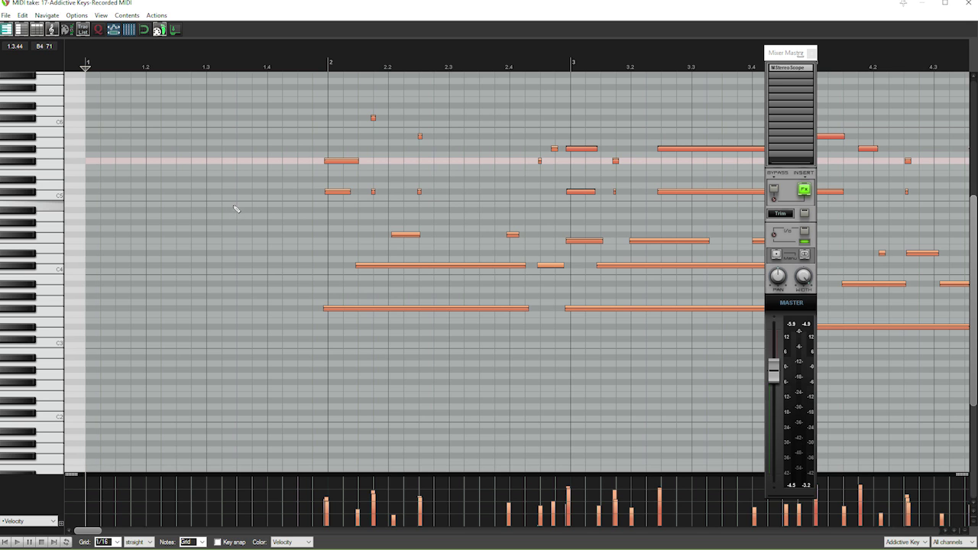
pyautogui.scroll(-1, 456, 258)
pyautogui.scroll(-6, 457, 258)
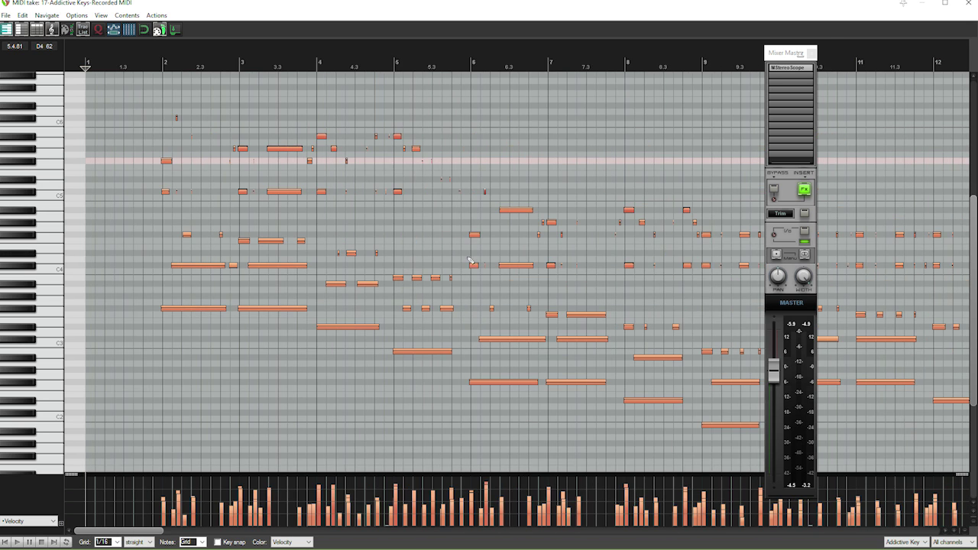
pyautogui.scroll(-4, 467, 292)
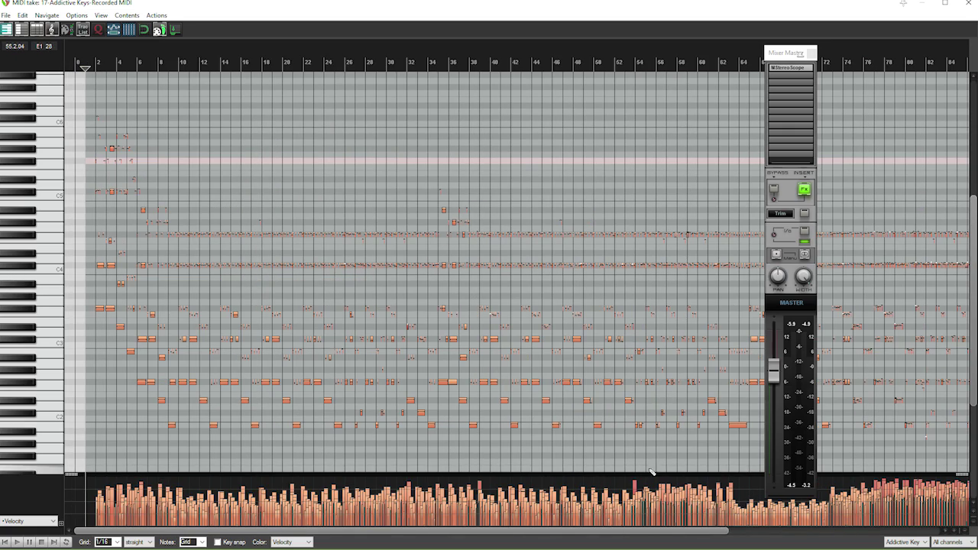
pyautogui.scroll(7, 222, 213)
pyautogui.scroll(3, 220, 213)
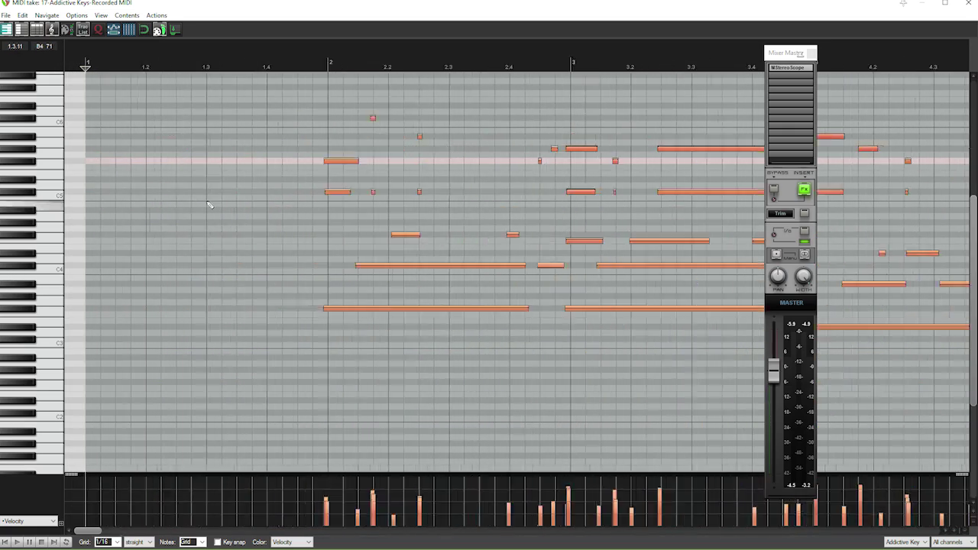
pyautogui.click(24, 16)
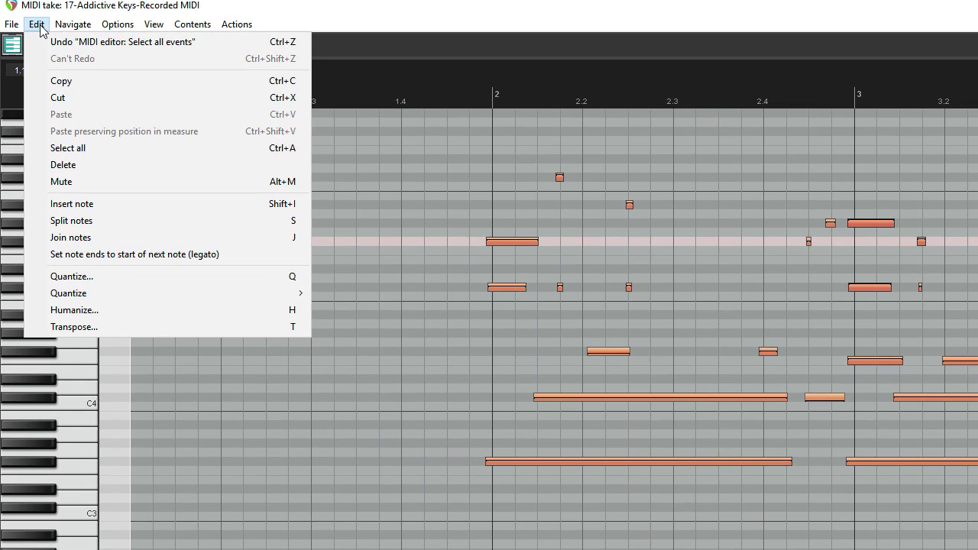
pyautogui.moveTo(116, 243)
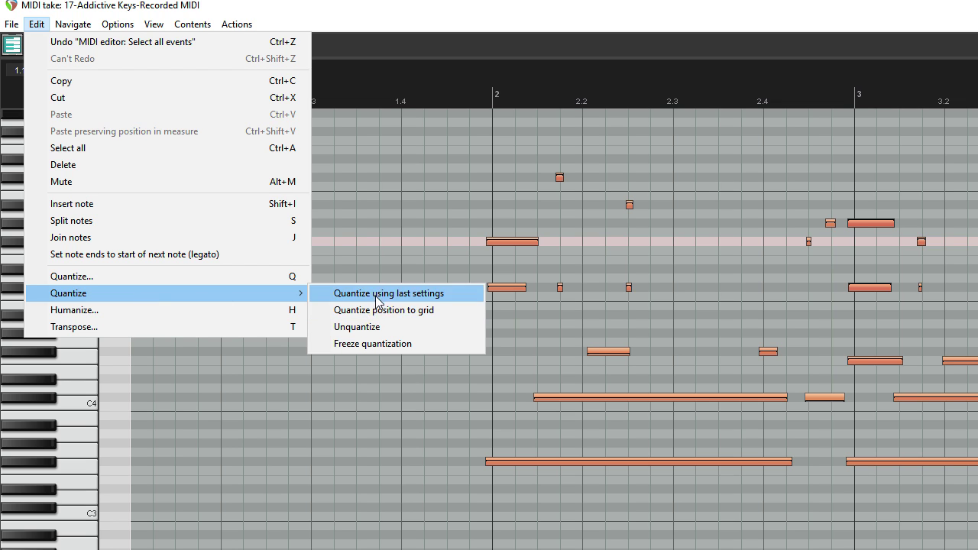
pyautogui.click(269, 278)
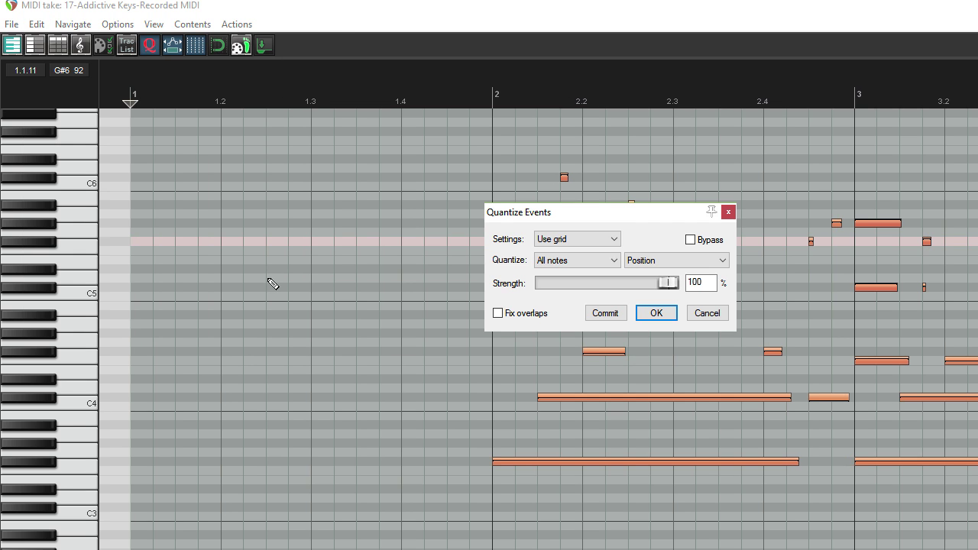
pyautogui.click(616, 239)
pyautogui.click(617, 239)
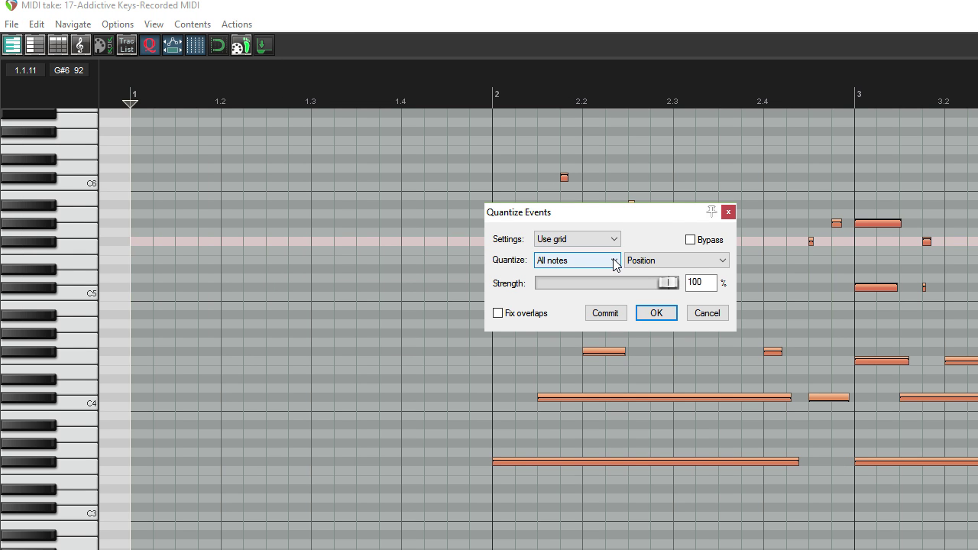
pyautogui.click(646, 262)
pyautogui.click(646, 264)
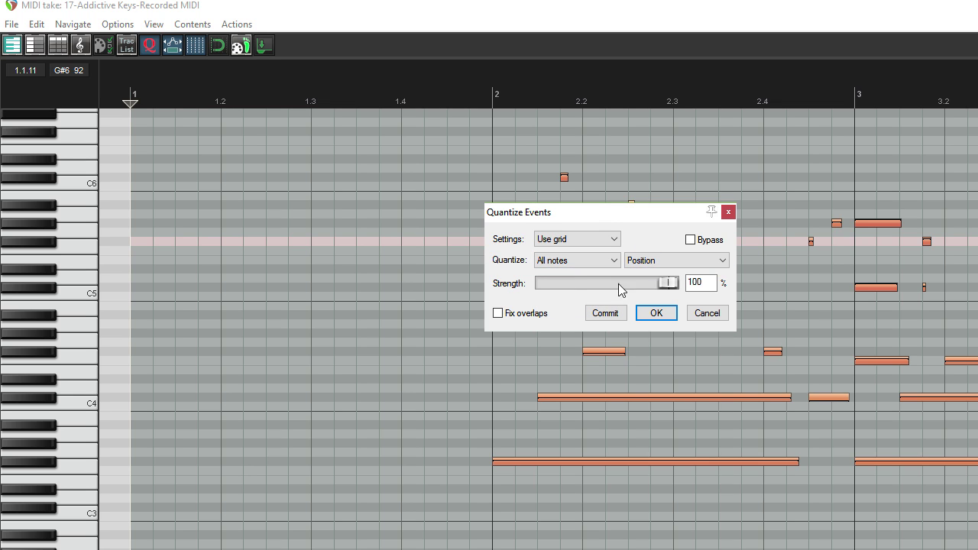
pyautogui.click(697, 313)
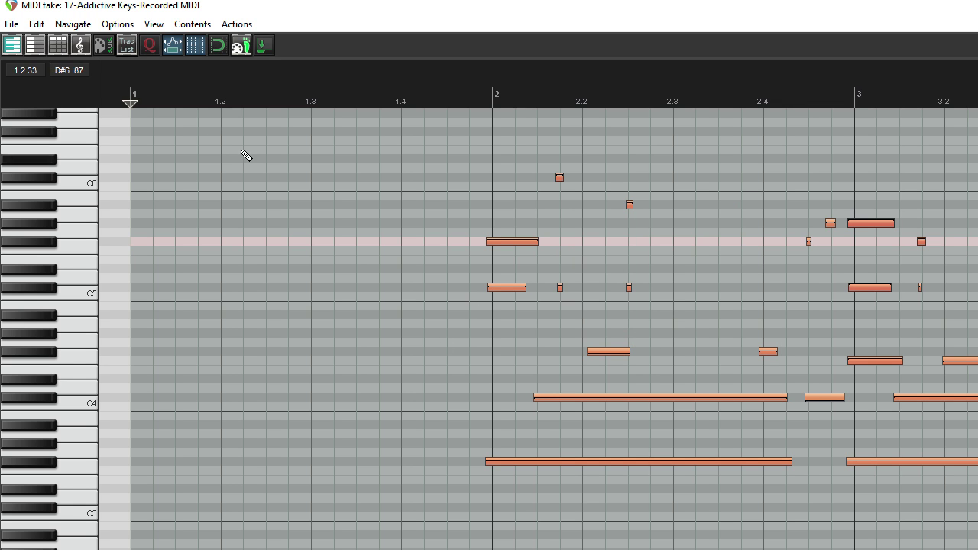
# Quantize the selected notes' positions to the 1/16 grid using Edit > Quantize
pyautogui.click(39, 25)
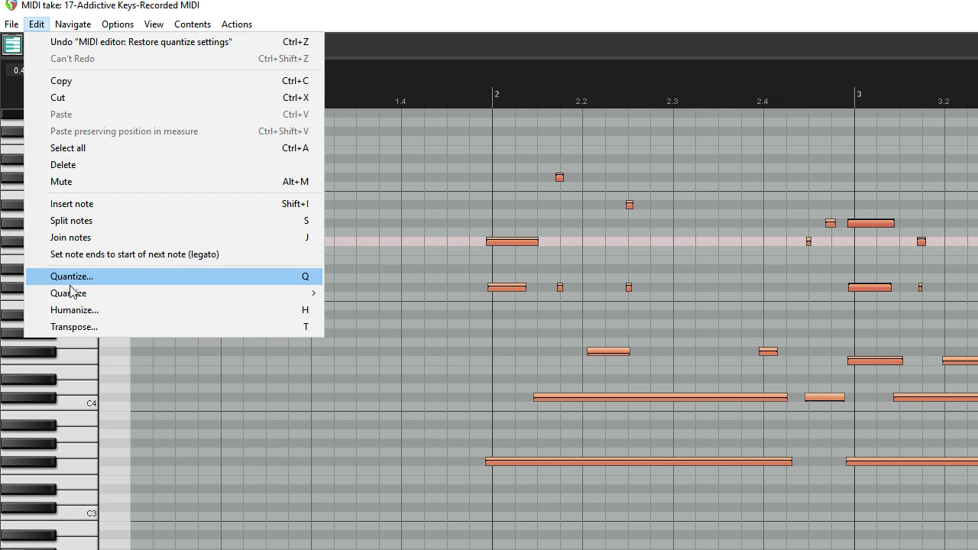
pyautogui.moveTo(74, 300)
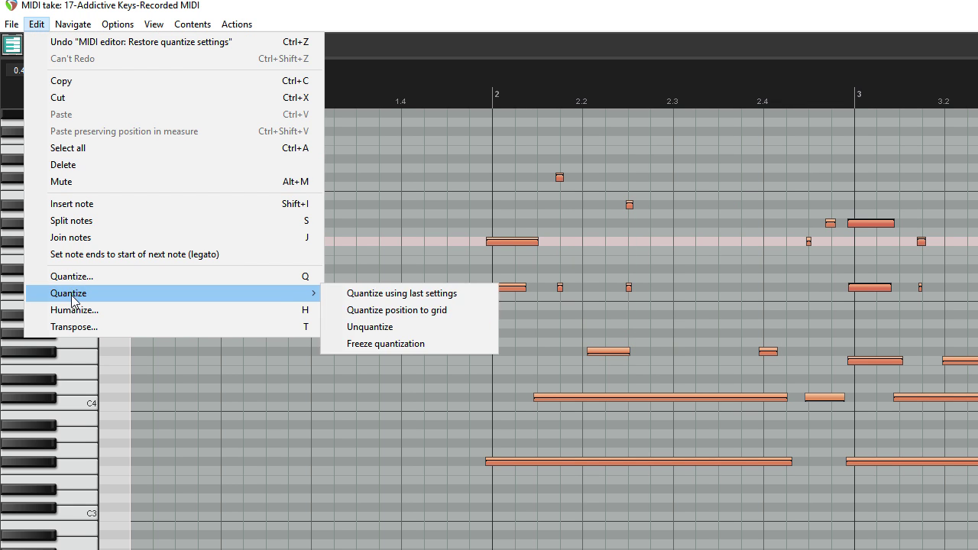
pyautogui.click(415, 310)
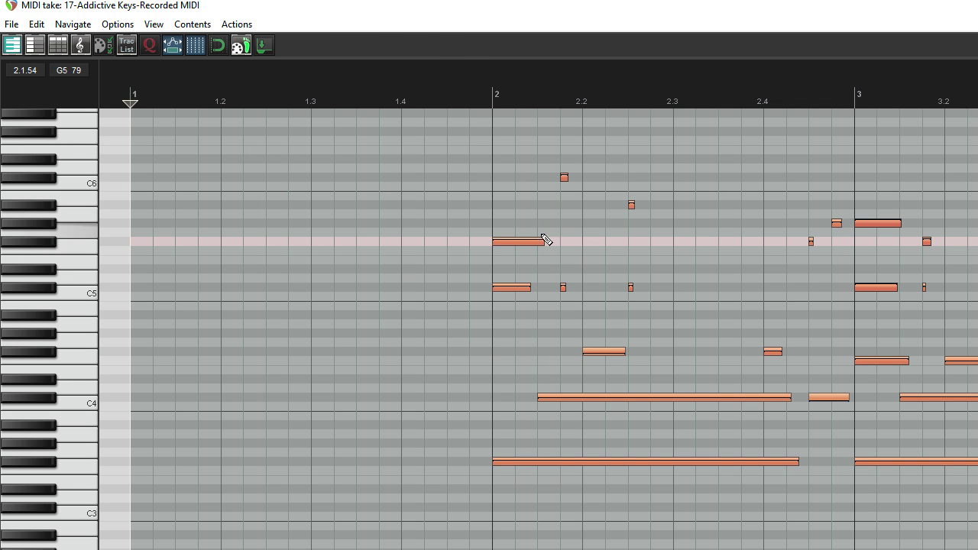
# Check the quantized notes, then close the MIDI editor to return to the arrangement
pyautogui.scroll(-2, 869, 326)
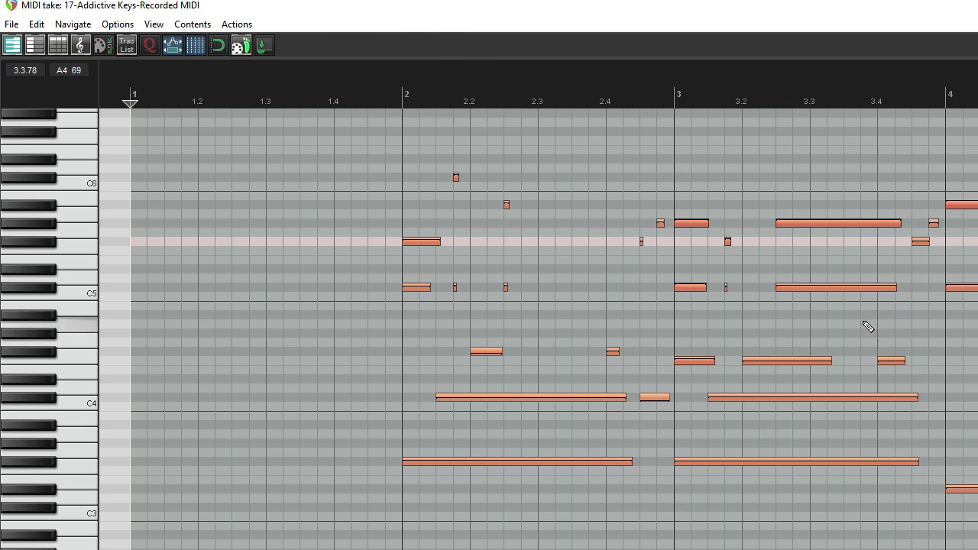
pyautogui.scroll(3, 868, 326)
pyautogui.scroll(-2, 934, 334)
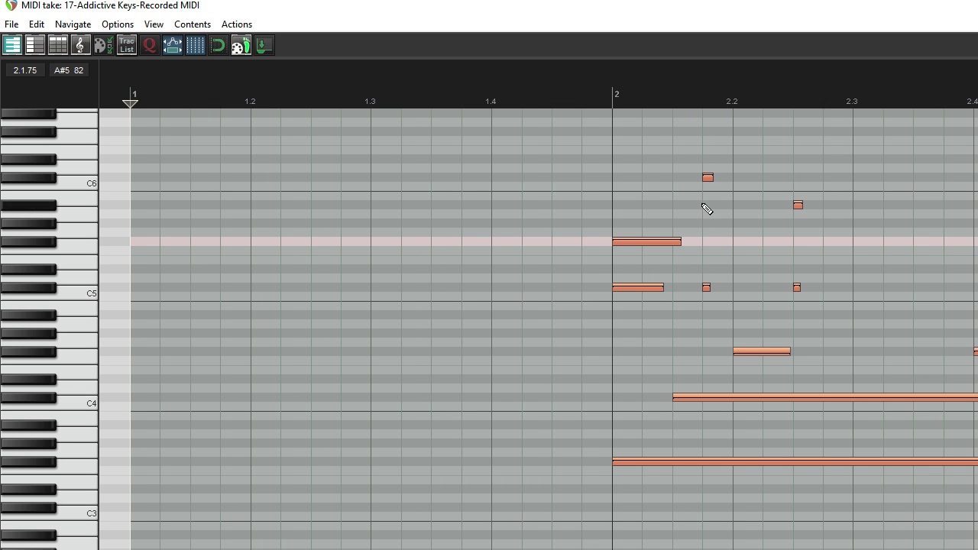
pyautogui.scroll(-1, 673, 257)
pyautogui.scroll(-1, 841, 296)
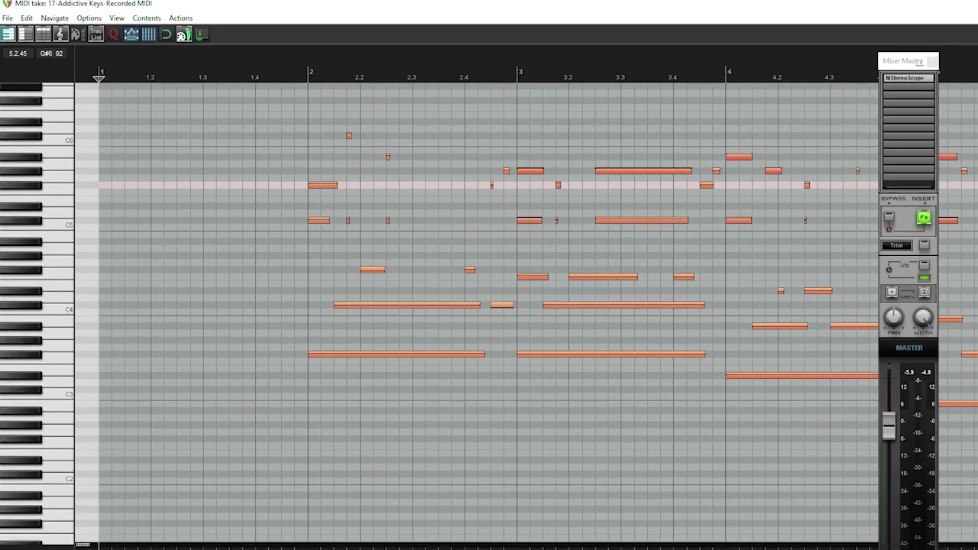
pyautogui.press('Escape')
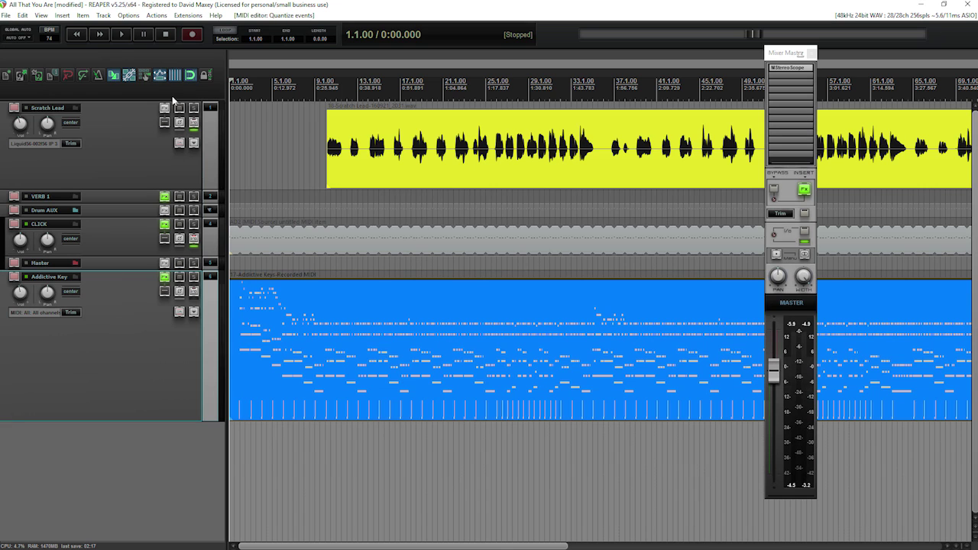
pyautogui.click(118, 34)
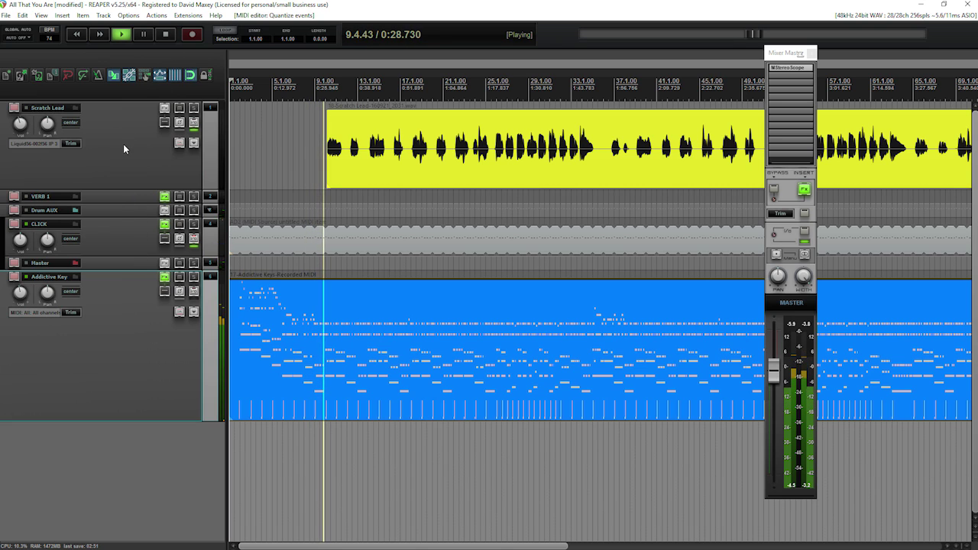
pyautogui.press('space')
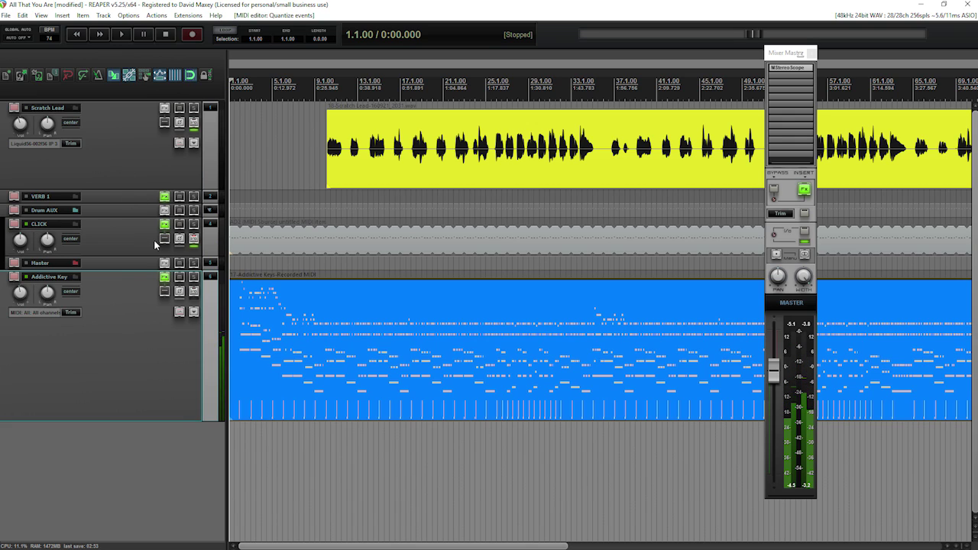